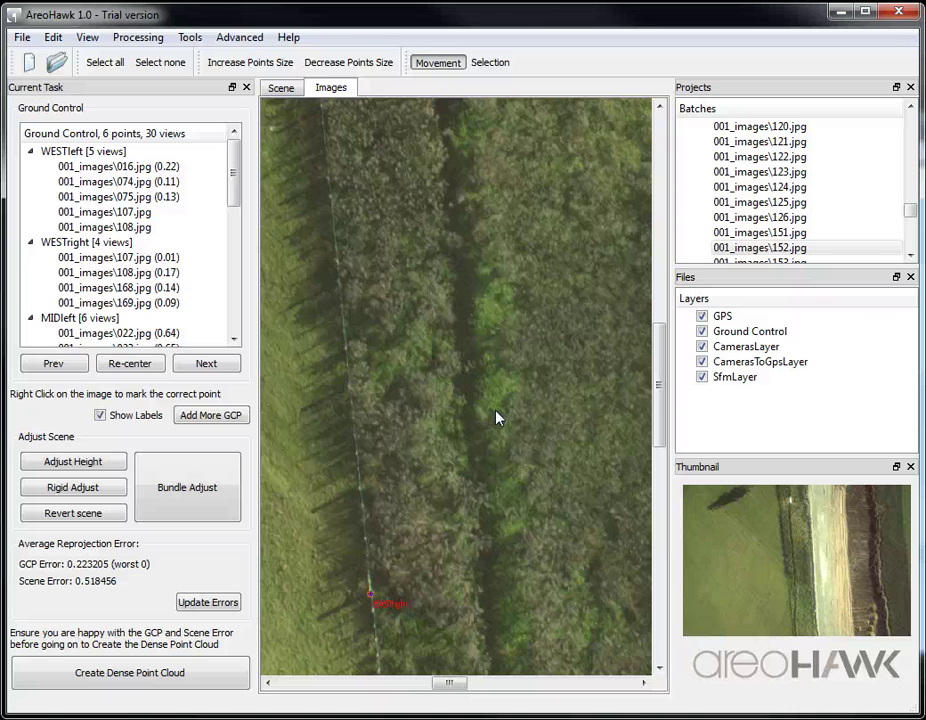
- Update the average reprojection errors and inspect the sparse point cloud and camera positions in the 3D scene from several angles
mouse_move(399, 519)
mouse_down()
mouse_move(467, 422)
mouse_move(476, 358)
mouse_move(451, 374)
mouse_move(475, 438)
mouse_move(470, 401)
mouse_up()
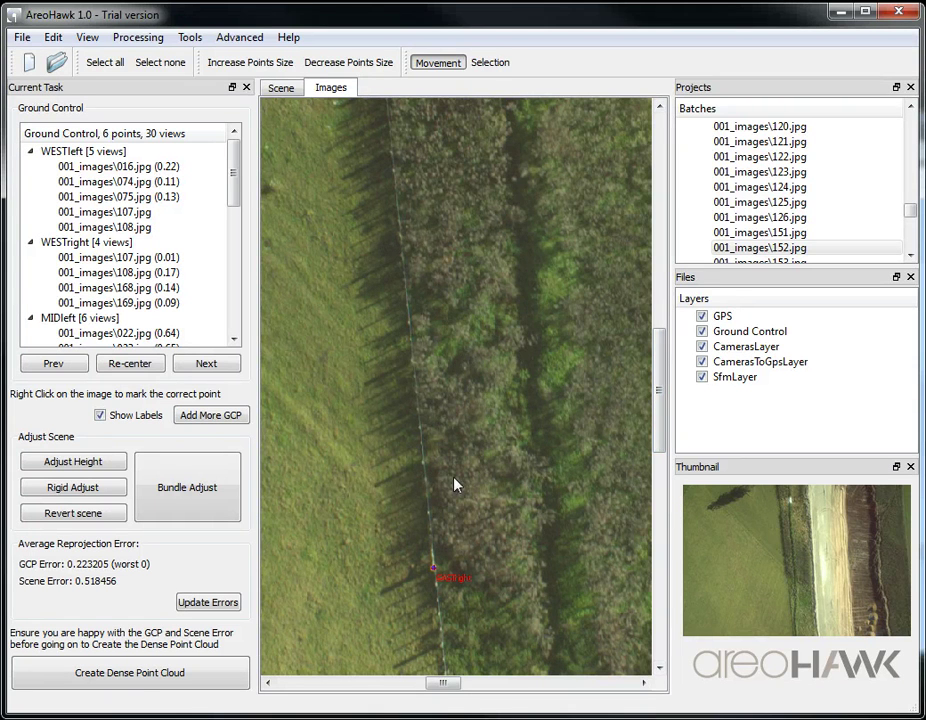
click(205, 602)
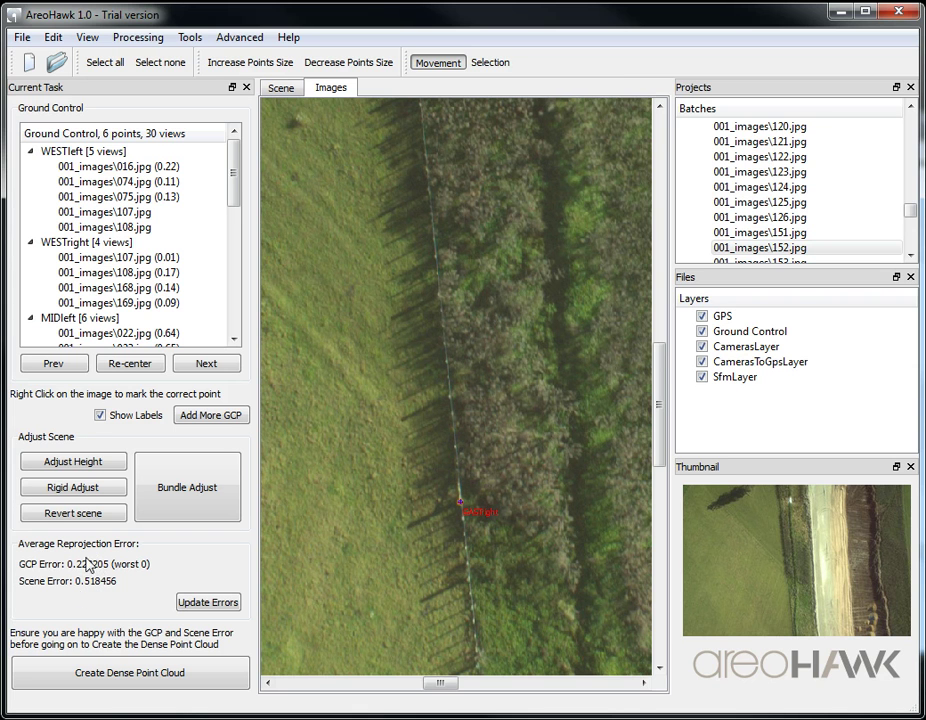
click(282, 89)
drag(435, 417, 409, 436)
scroll(409, 436, up, 5)
drag(470, 453, 363, 352)
scroll(366, 335, down, 5)
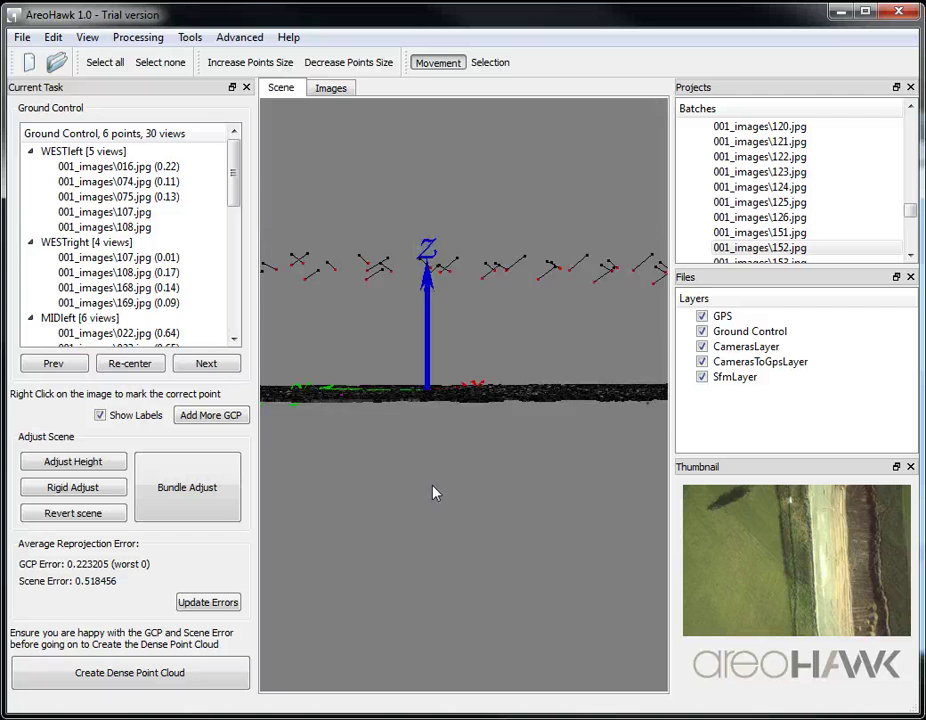
drag(403, 451, 567, 345)
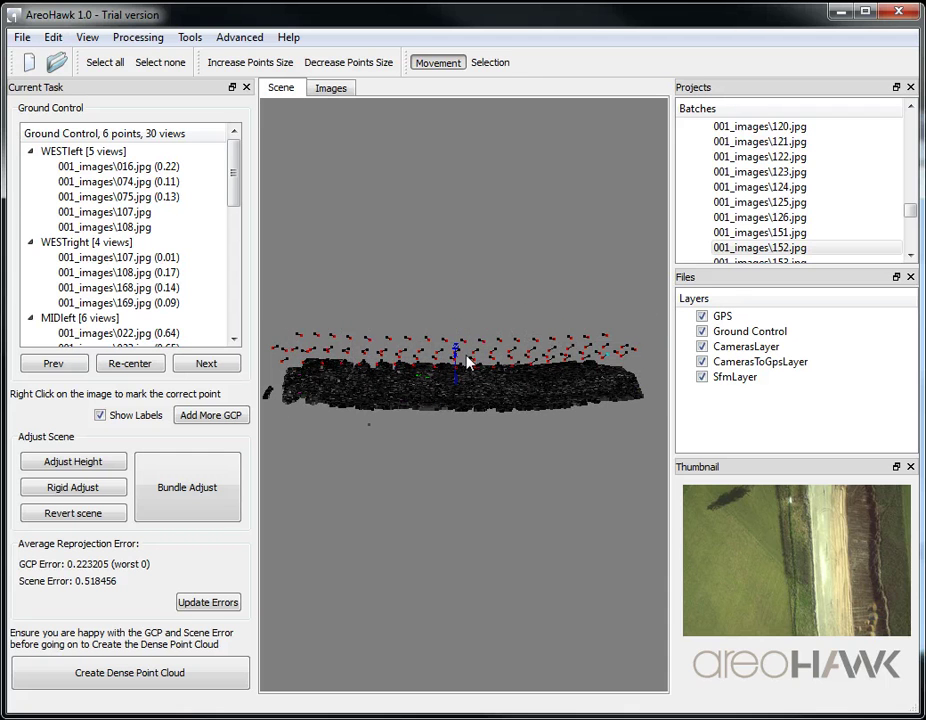
drag(490, 504, 524, 497)
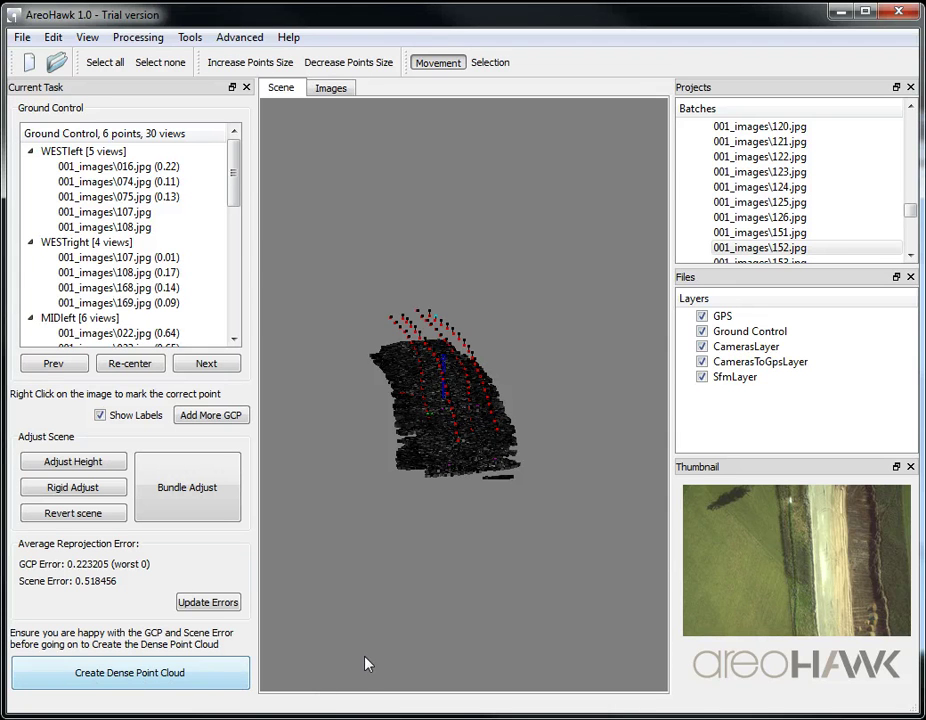
- Create the dense point cloud with minimum images 2, level 1, CSize 4, threshold 0.7, WSize 7 and max angle 5
click(149, 680)
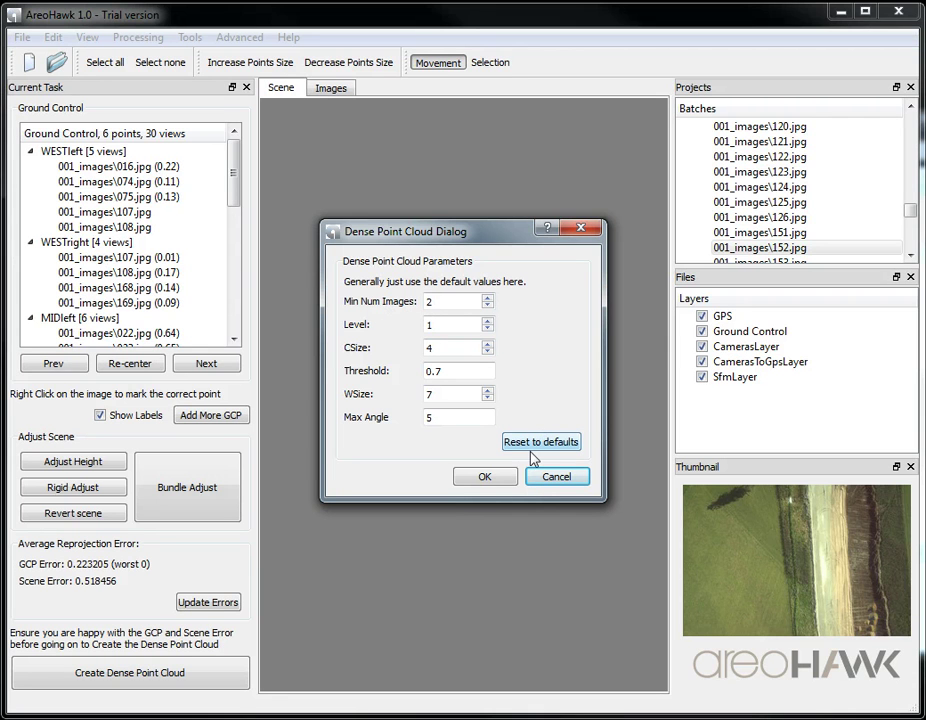
click(449, 300)
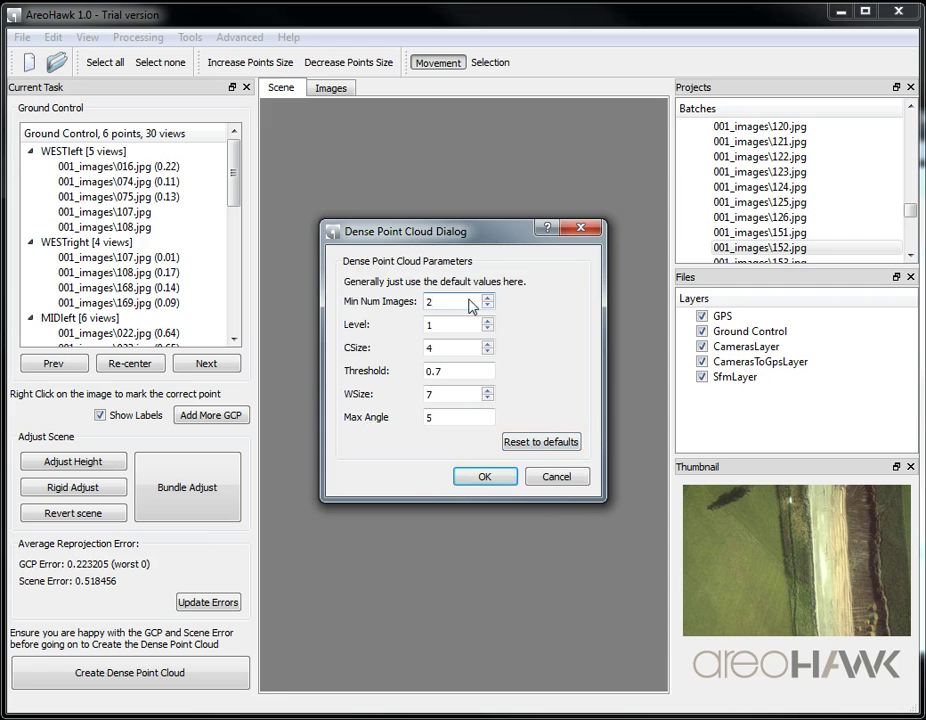
click(482, 478)
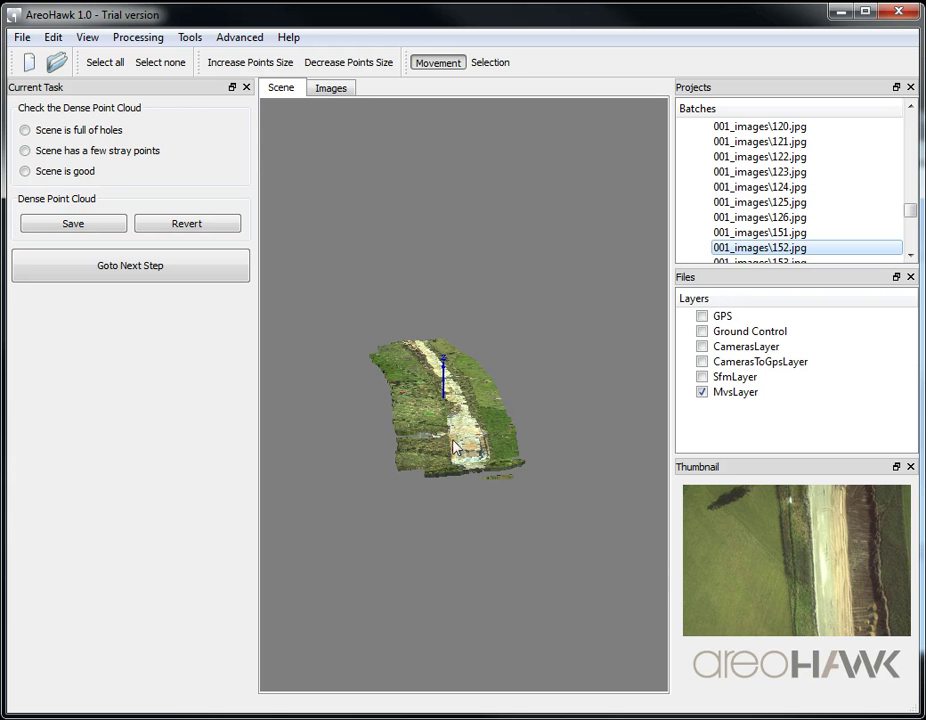
- Inspect the dense point cloud from oblique and side-on angles for holes and stray points
drag(455, 447, 503, 474)
scroll(503, 474, up, 5)
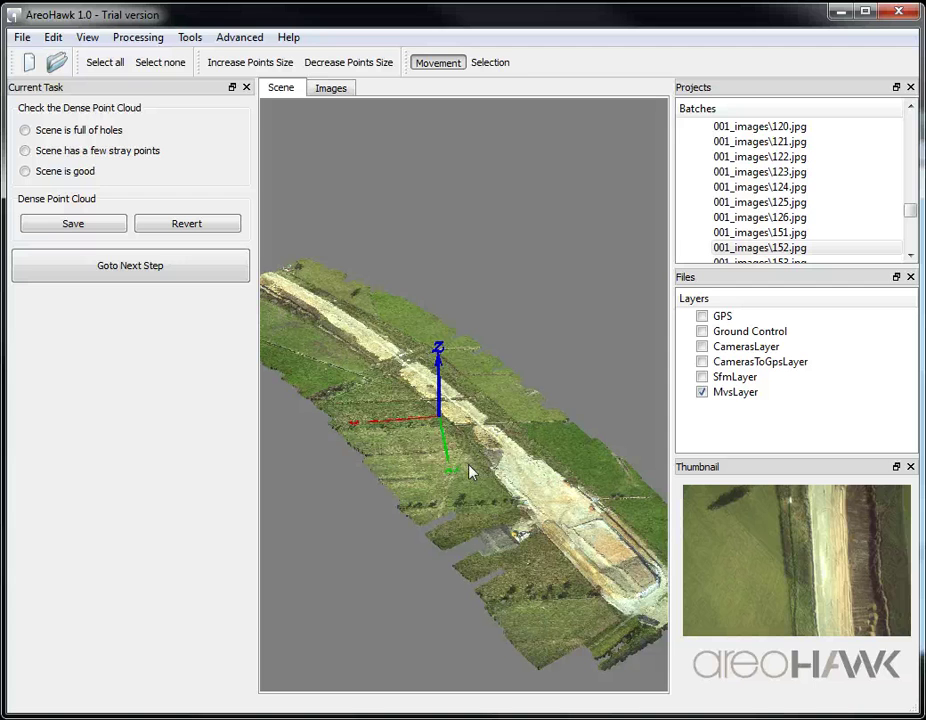
drag(545, 556, 510, 500)
scroll(510, 499, down, 5)
drag(563, 451, 391, 454)
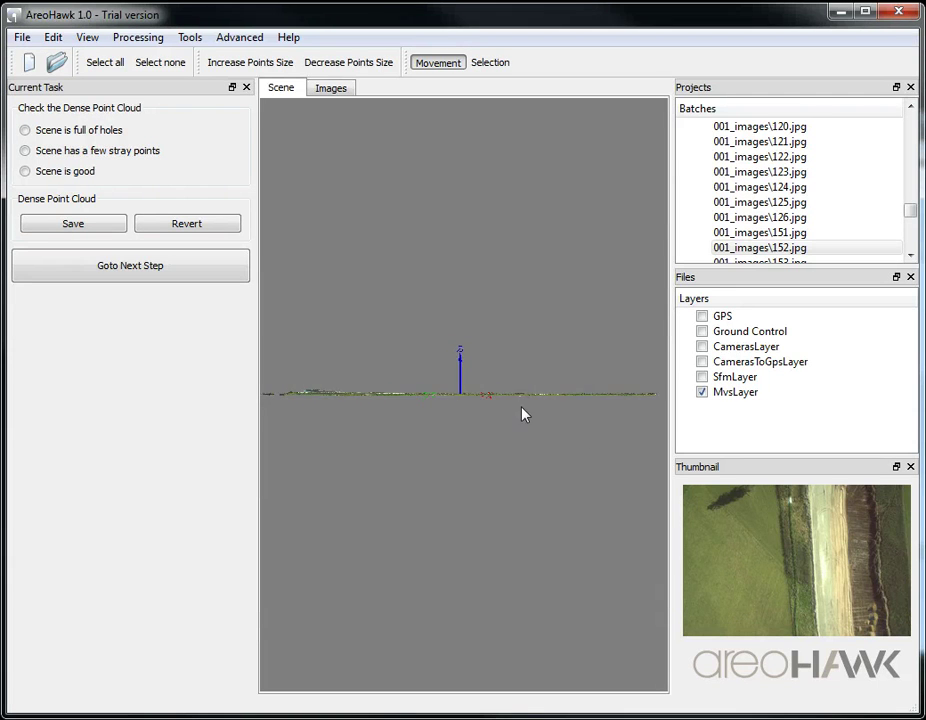
mouse_move(498, 424)
mouse_down()
mouse_move(471, 453)
mouse_move(461, 484)
mouse_move(457, 563)
mouse_move(488, 455)
mouse_move(502, 482)
mouse_move(560, 412)
mouse_move(565, 366)
mouse_move(507, 423)
mouse_move(509, 413)
mouse_up()
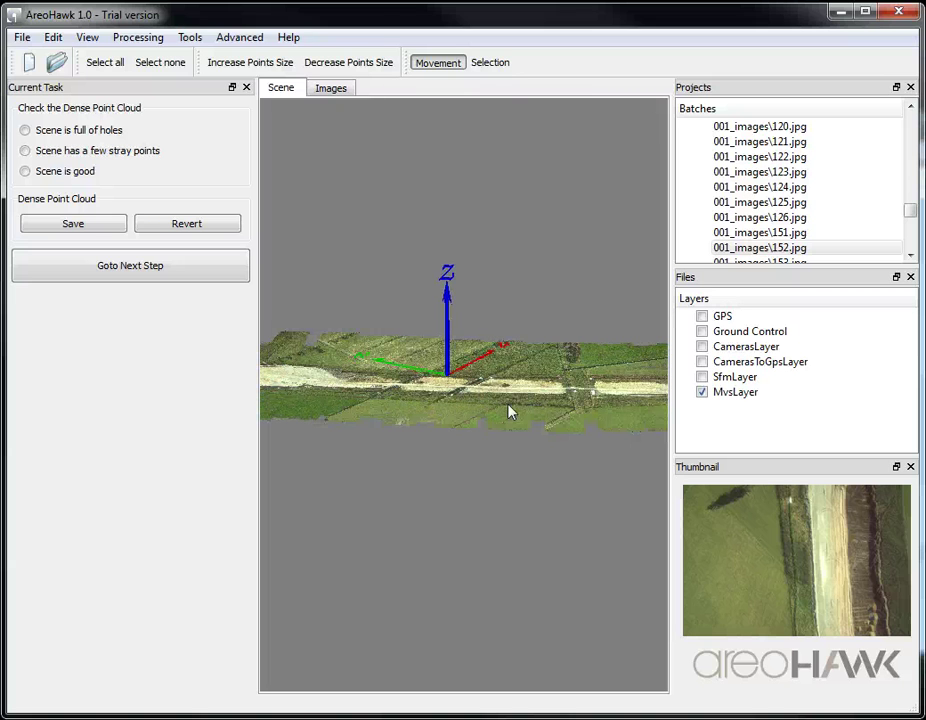
- Outline the ragged points along the near edge of the dense point cloud with a polygon selection and delete them
click(491, 63)
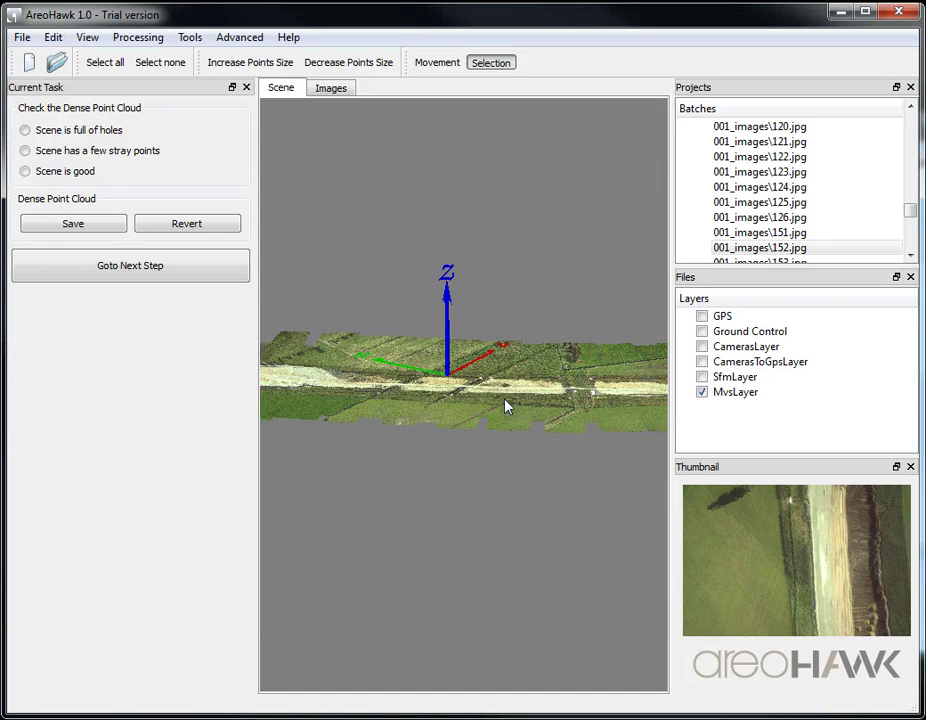
drag(491, 379, 495, 456)
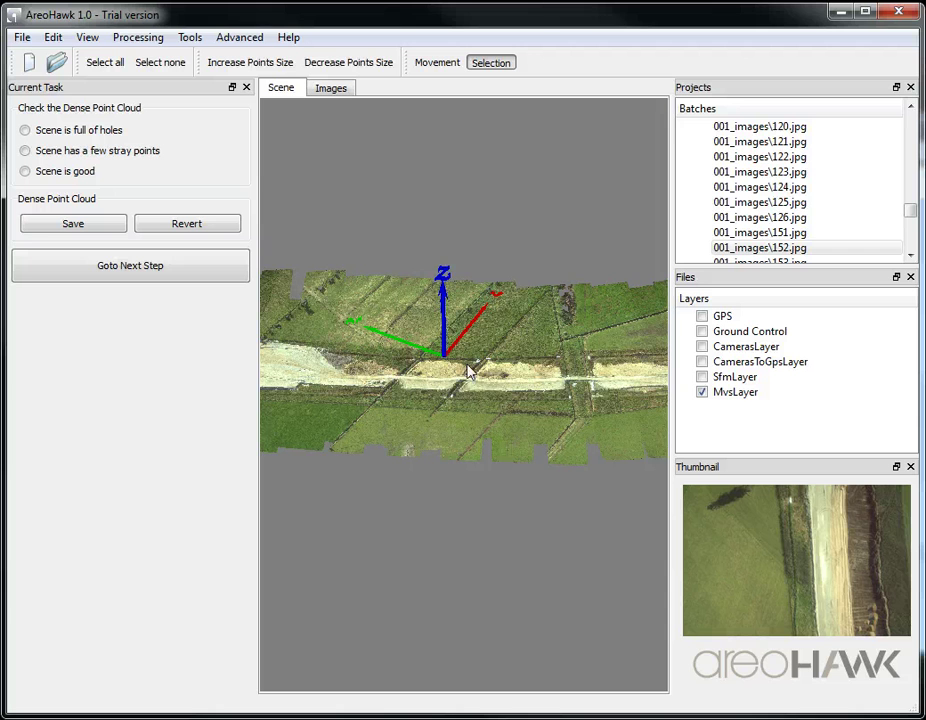
drag(468, 370, 474, 416)
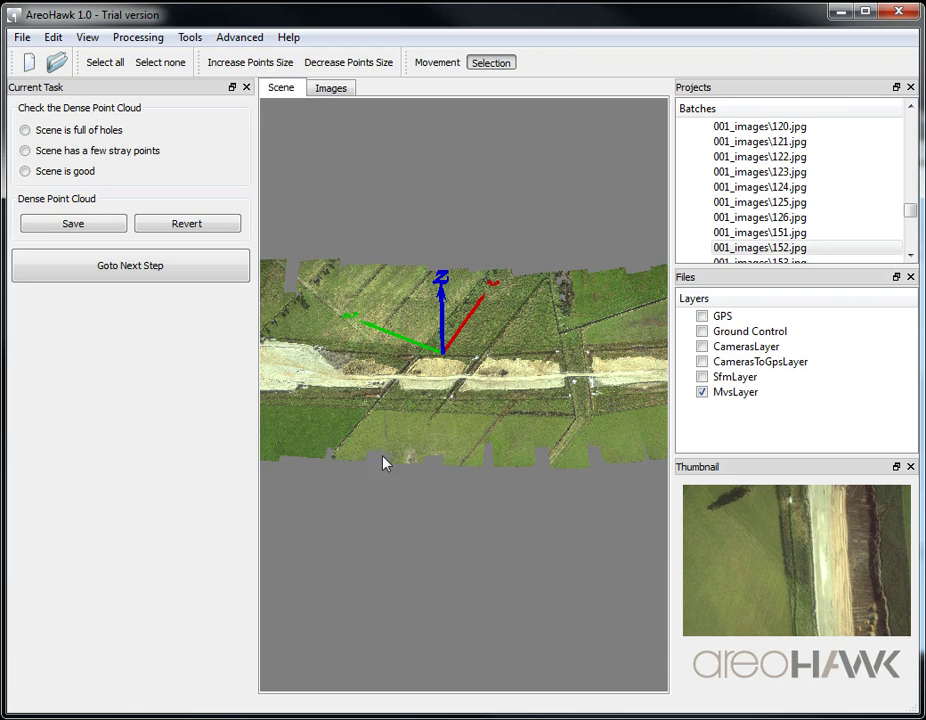
mouse_move(382, 455)
mouse_down()
mouse_move(593, 469)
mouse_move(643, 461)
mouse_move(649, 476)
mouse_move(615, 530)
mouse_up()
mouse_move(489, 537)
mouse_down()
mouse_move(365, 519)
mouse_move(380, 461)
mouse_up()
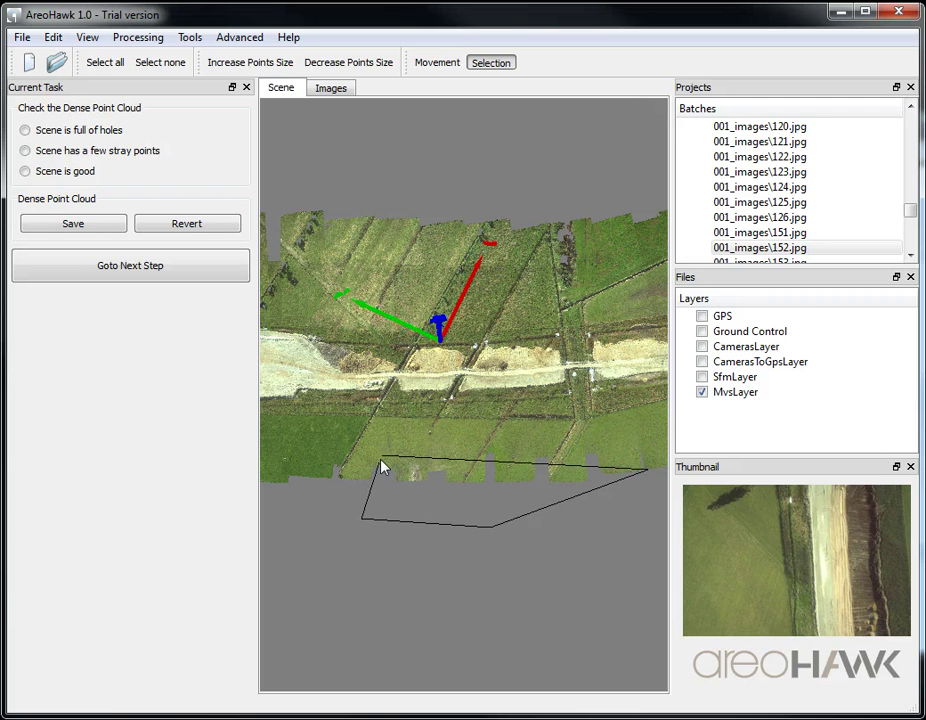
click(420, 521)
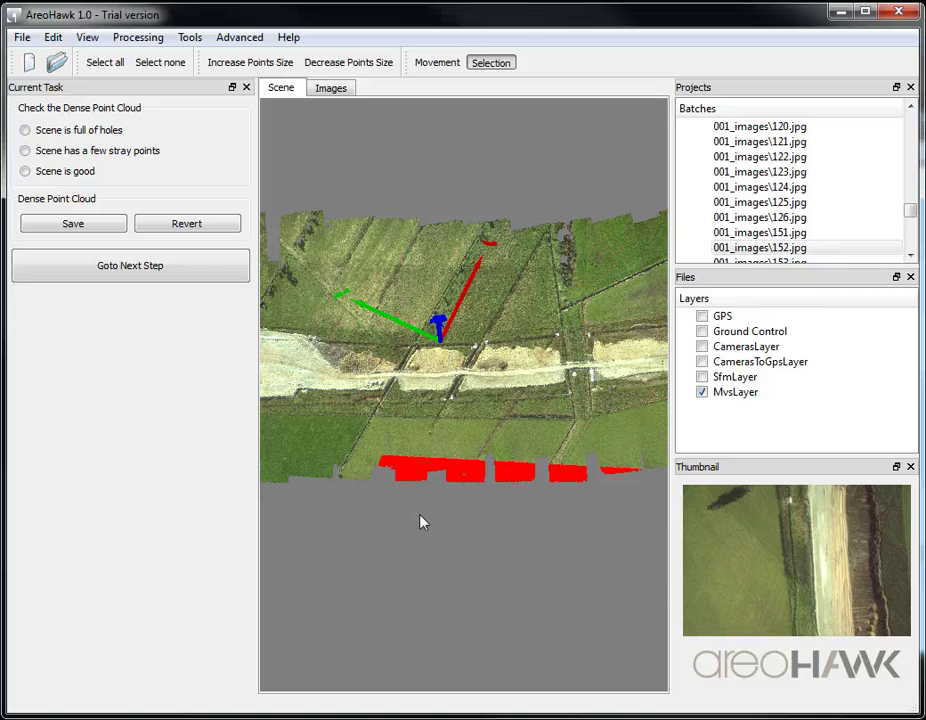
key(Delete)
- Check the trimmed edge and save the edited dense point cloud
middle_drag(398, 543, 460, 461)
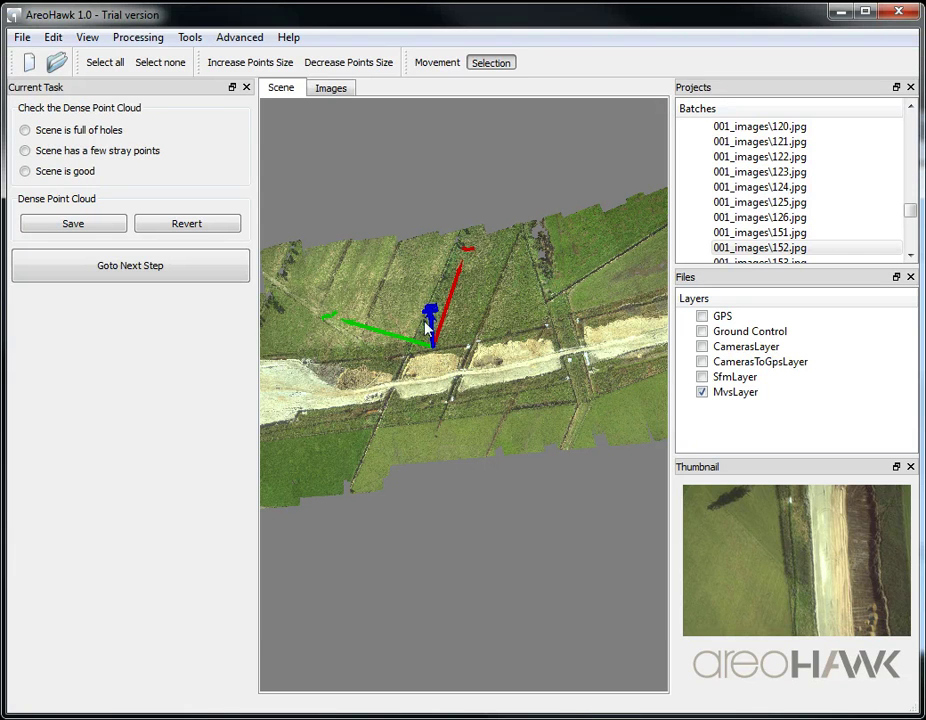
middle_drag(519, 334, 393, 413)
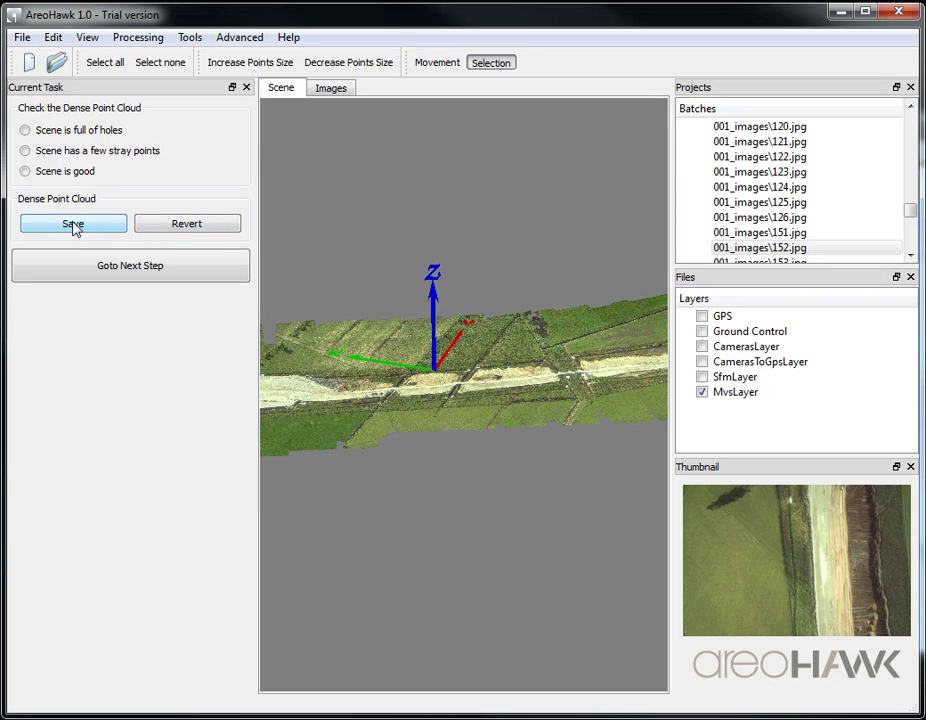
click(92, 230)
- Examine the whole trimmed dense point cloud from all sides, including the far side and the pit end
drag(370, 517, 500, 463)
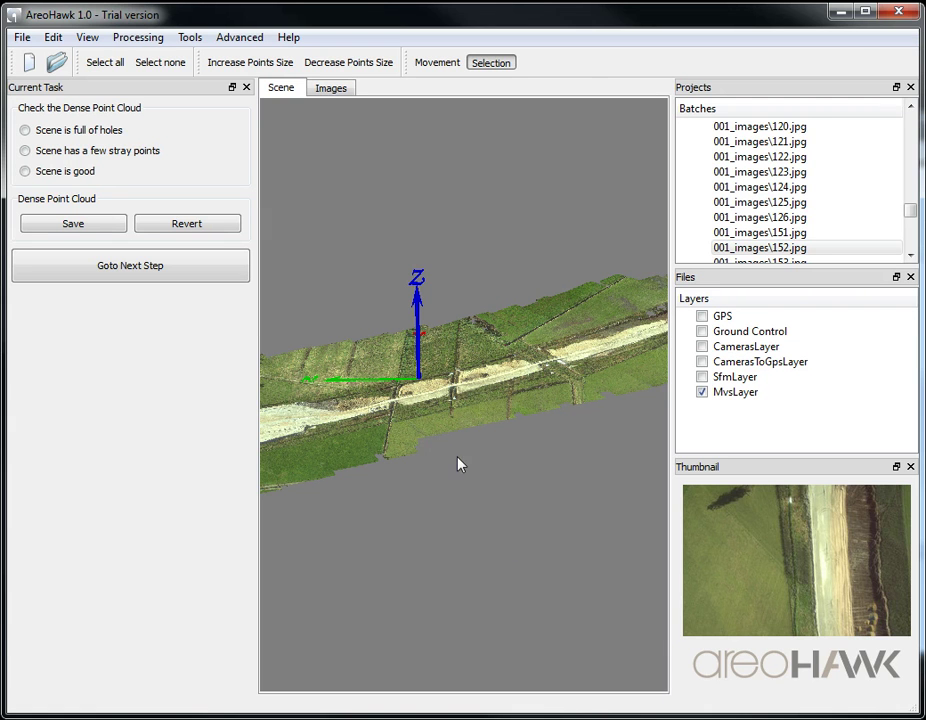
middle_drag(451, 455, 576, 512)
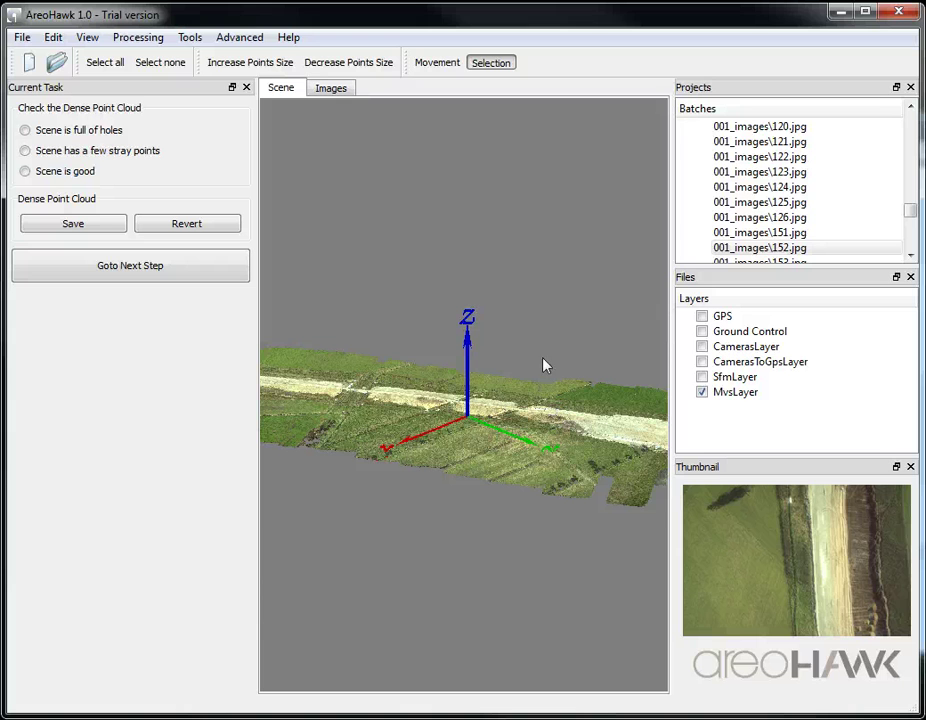
drag(543, 365, 510, 403)
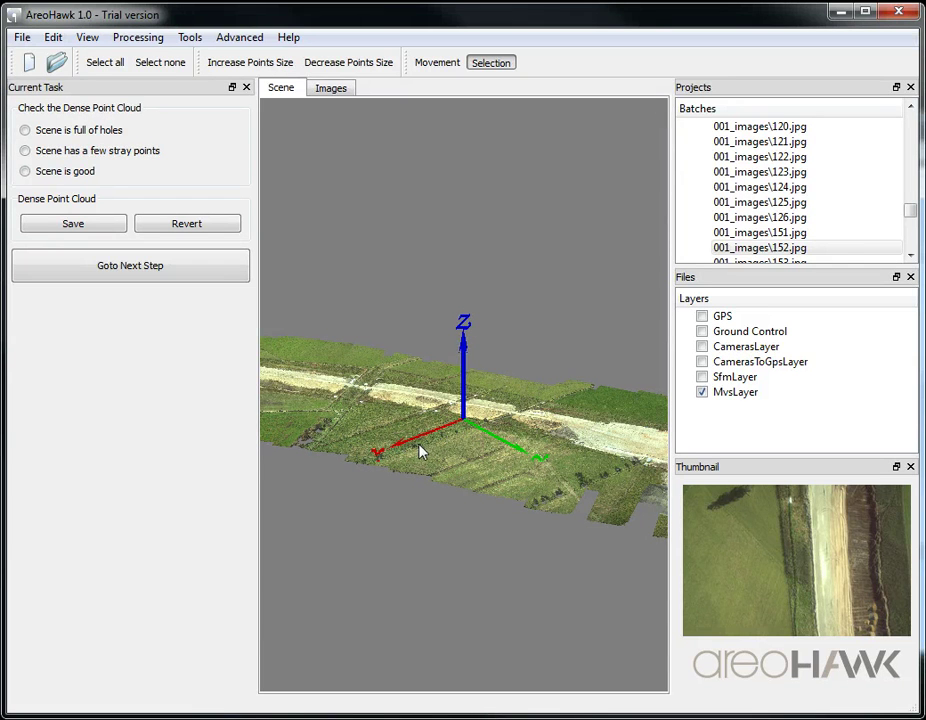
drag(614, 343, 568, 430)
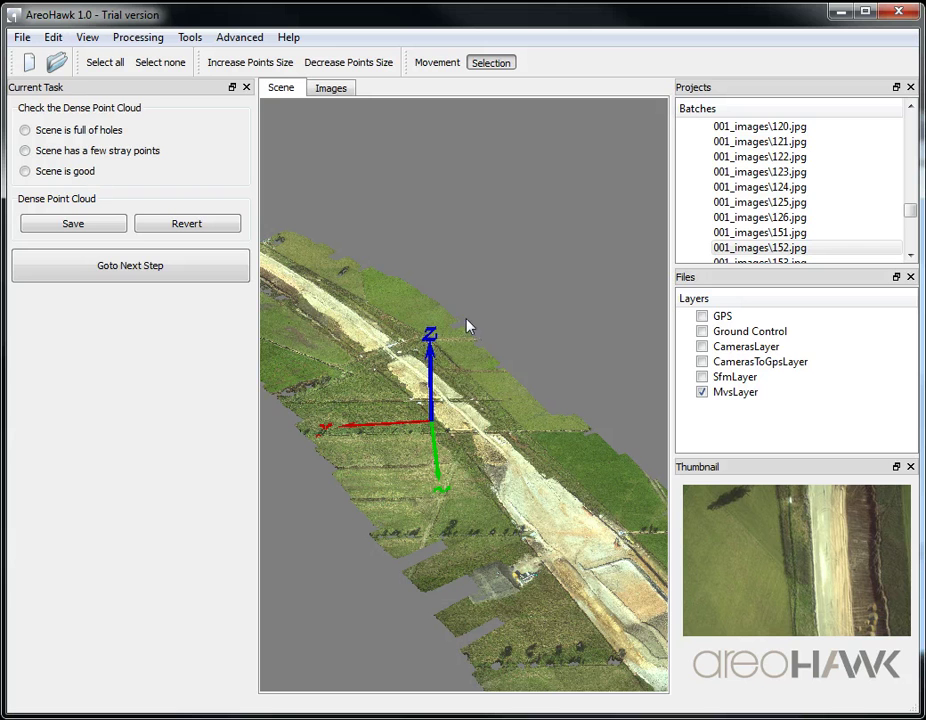
drag(590, 635, 527, 625)
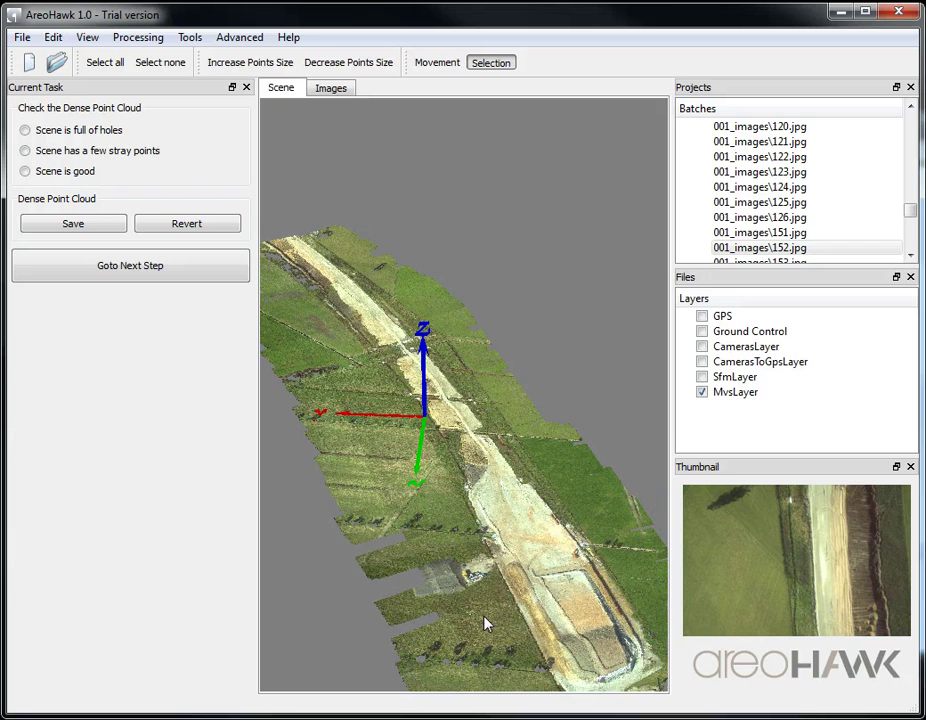
drag(470, 625, 375, 246)
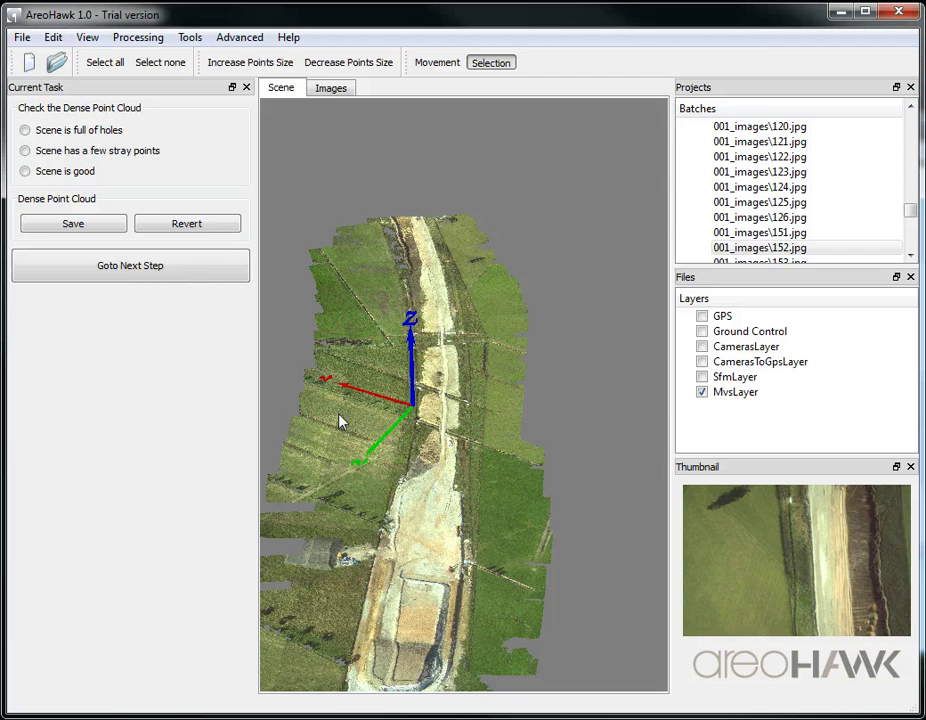
click(151, 265)
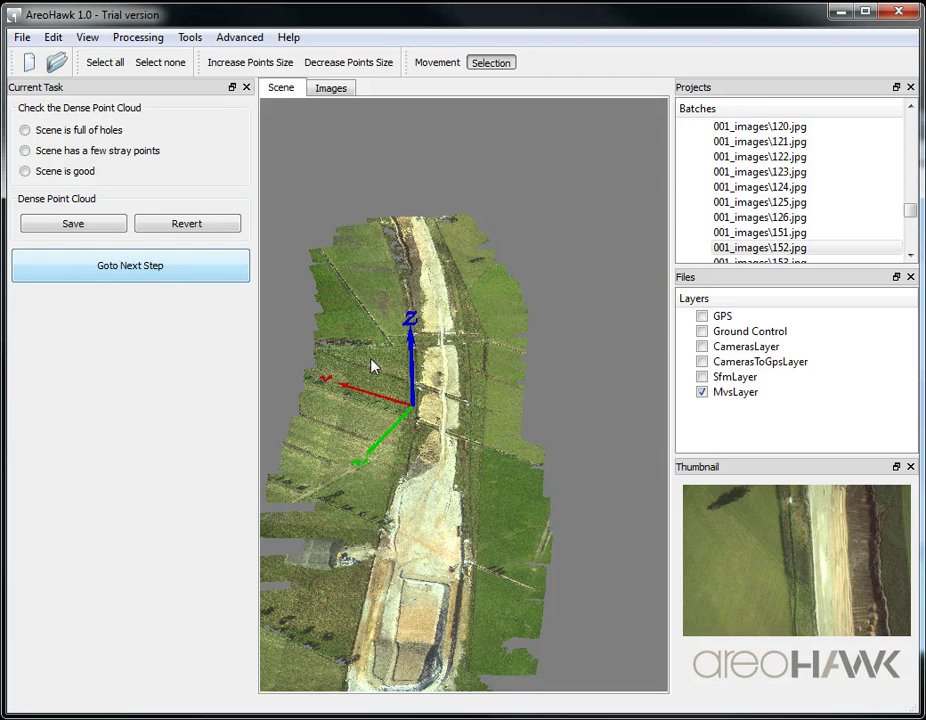
- Check which file formats the MvsLayer can be saved in, without saving a file
click(20, 38)
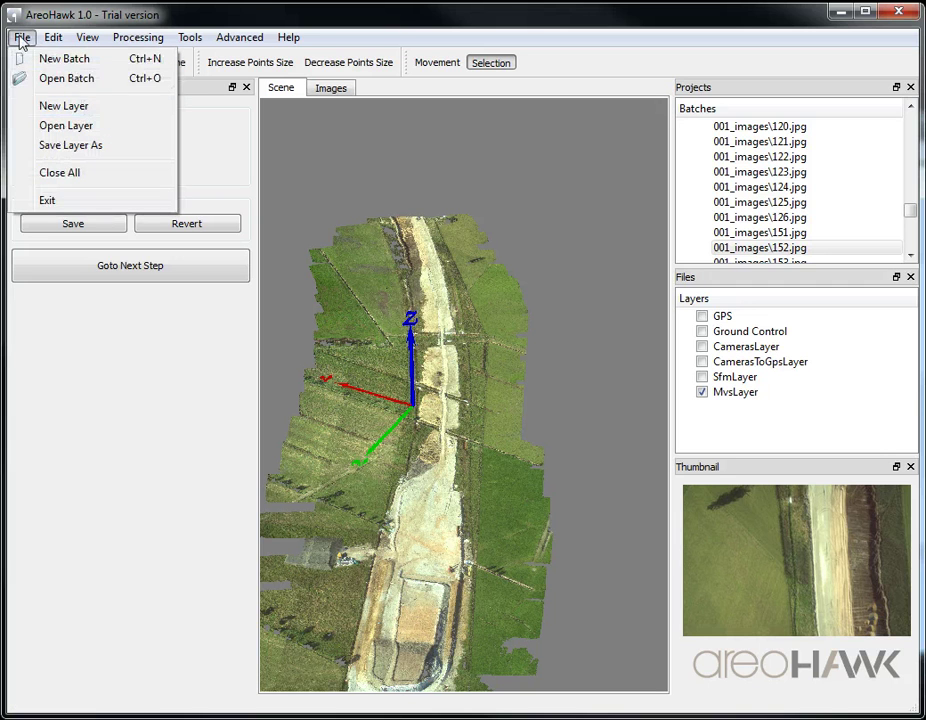
click(20, 38)
click(745, 396)
click(21, 38)
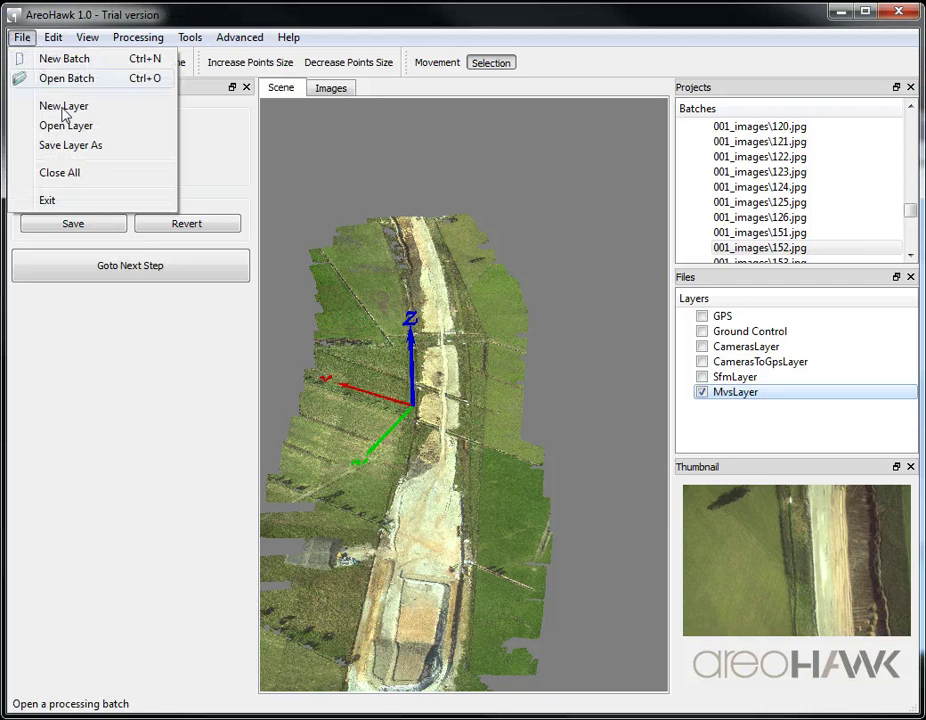
click(82, 146)
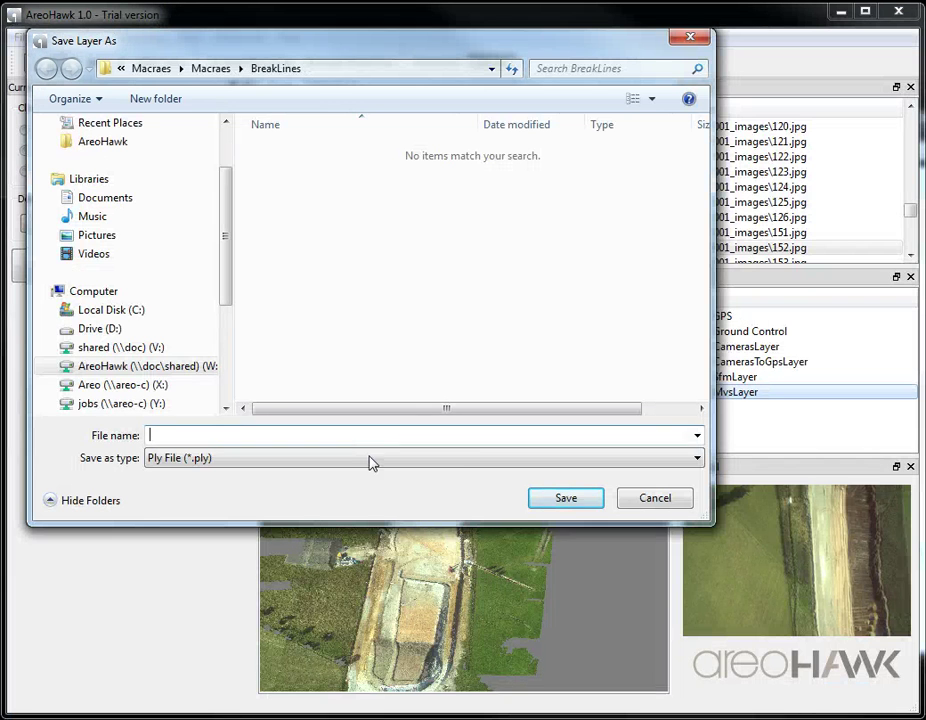
click(369, 460)
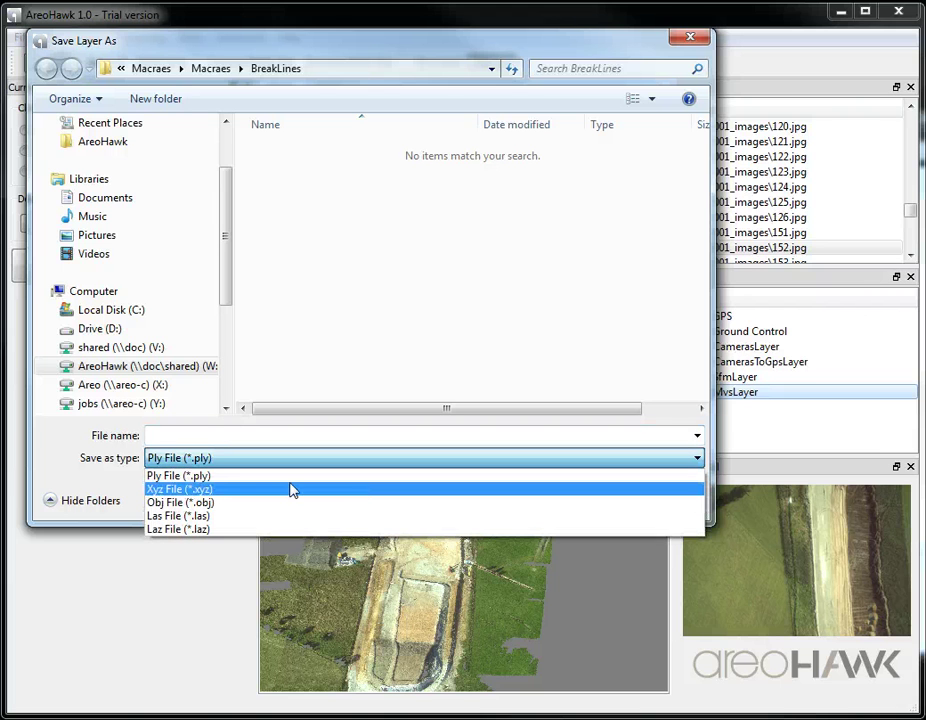
click(355, 459)
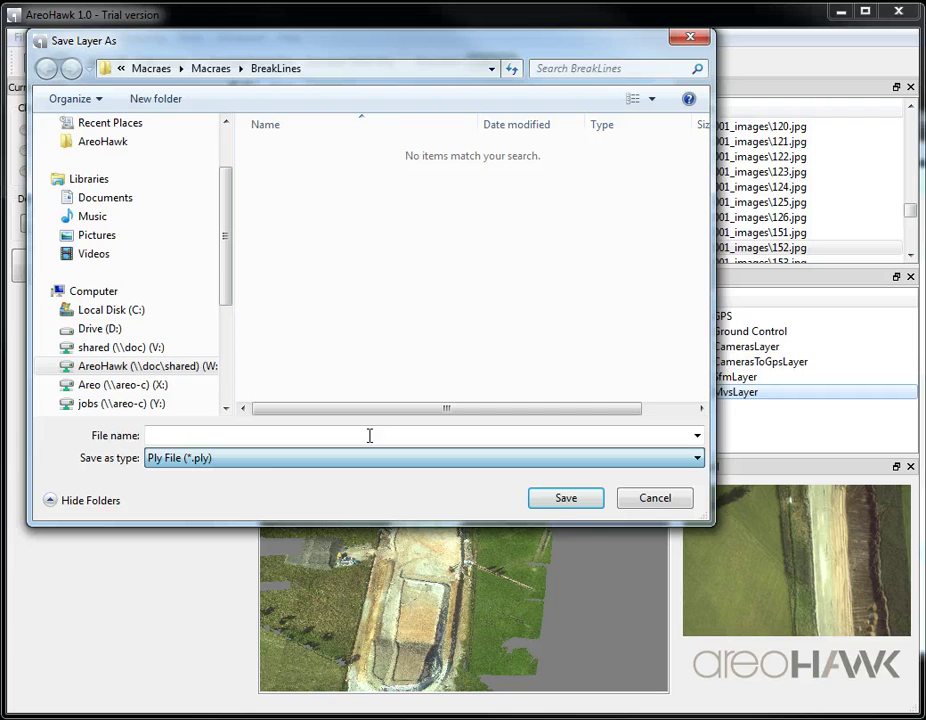
click(643, 500)
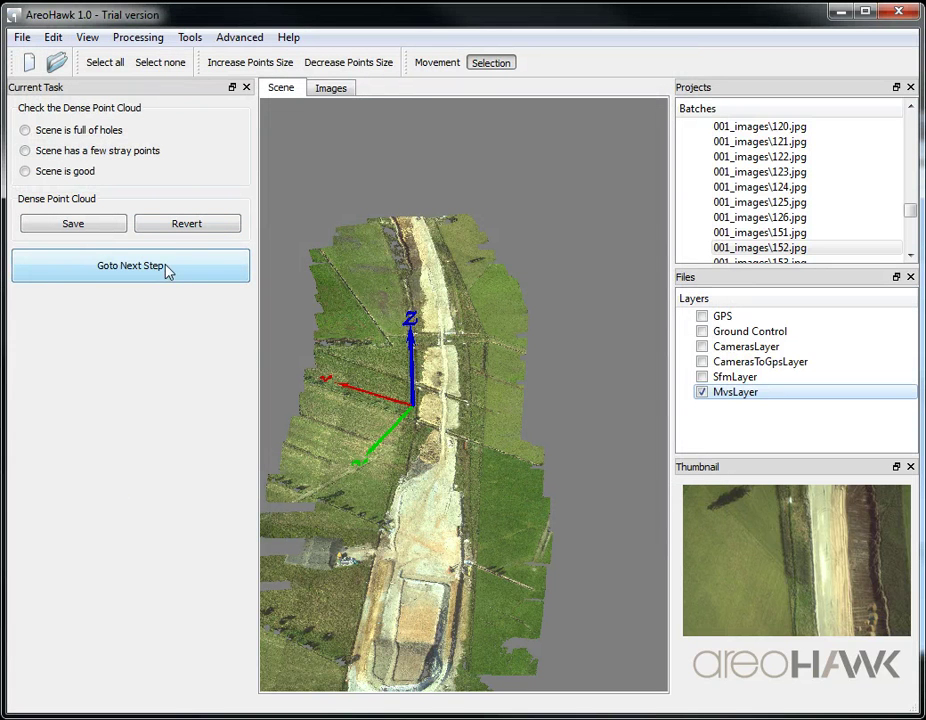
- Proceed to grid resampling and resample the dense point cloud with a cell size of 1 meter
click(172, 274)
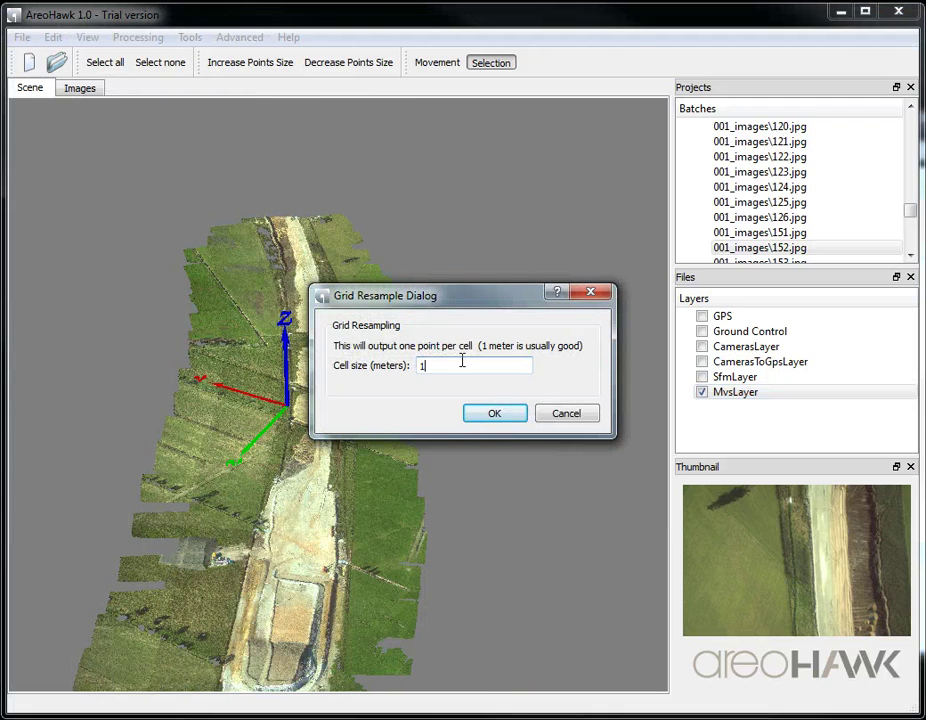
click(489, 418)
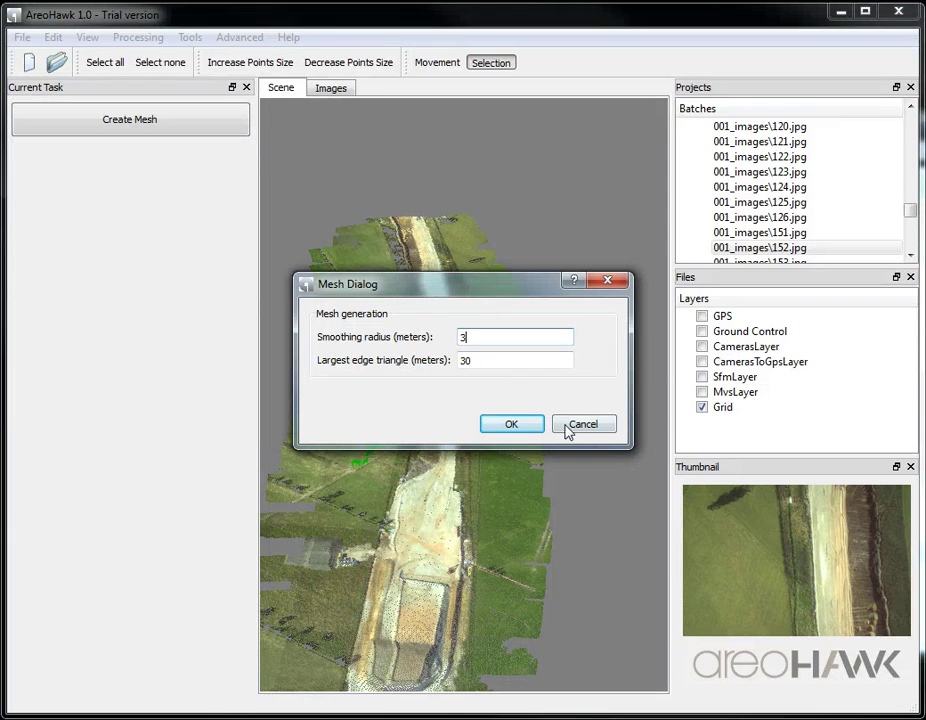
- Create the mesh with a smoothing radius of 3 meters and a largest edge triangle of 30 meters
click(566, 428)
click(110, 119)
drag(480, 290, 487, 324)
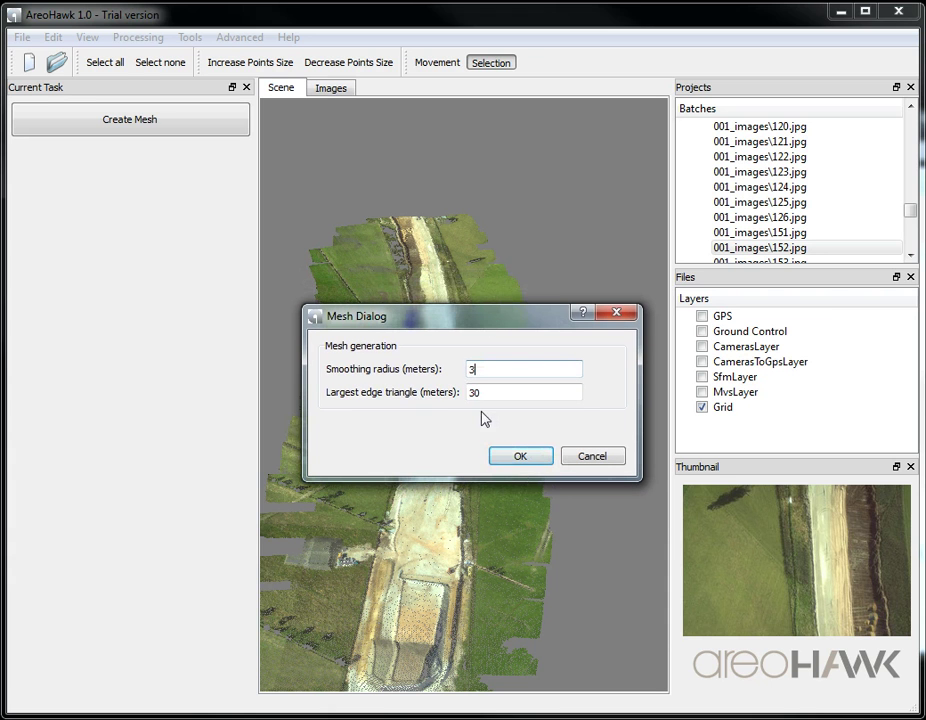
click(521, 459)
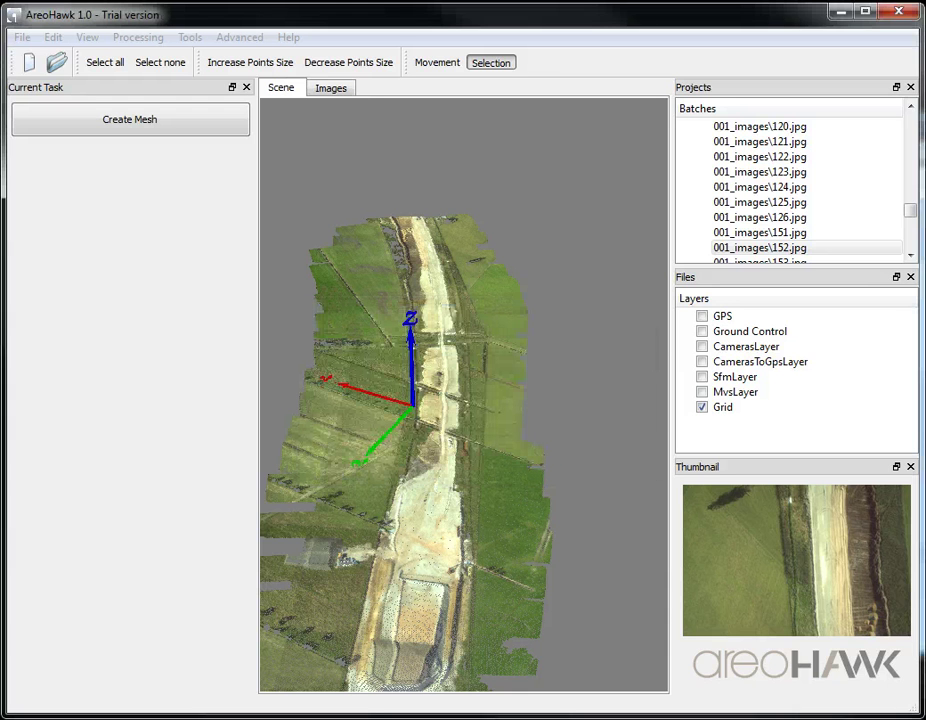
- Check the smoothed mesh and generate sharpened orthos: a 0.500 m summary ortho and 0.100 m tiles of 10000 pixels
scroll(389, 556, up, 2)
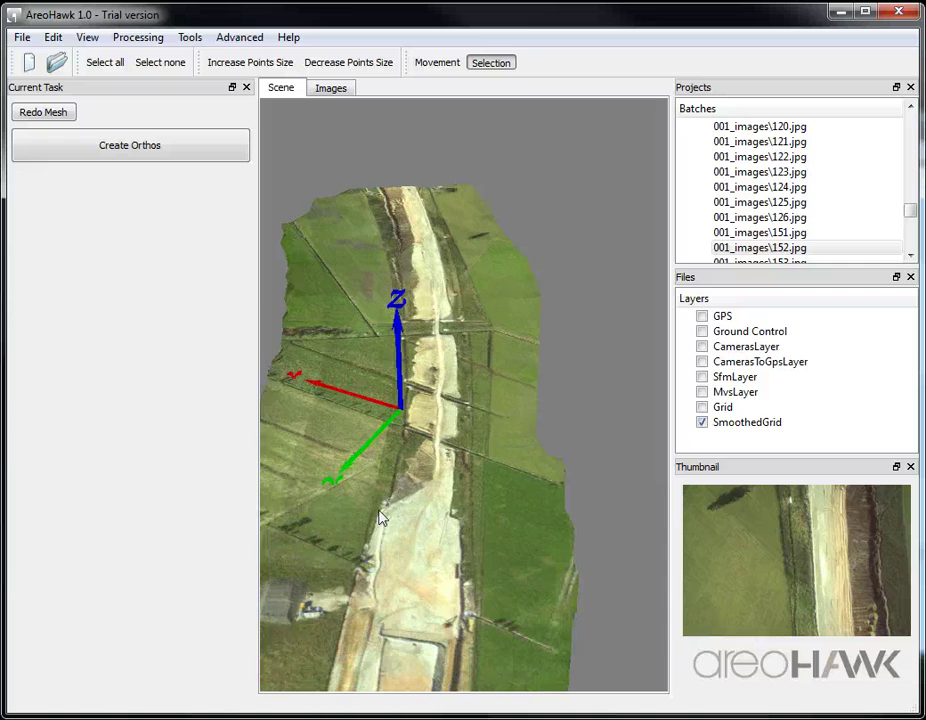
scroll(389, 556, up, 3)
click(391, 558)
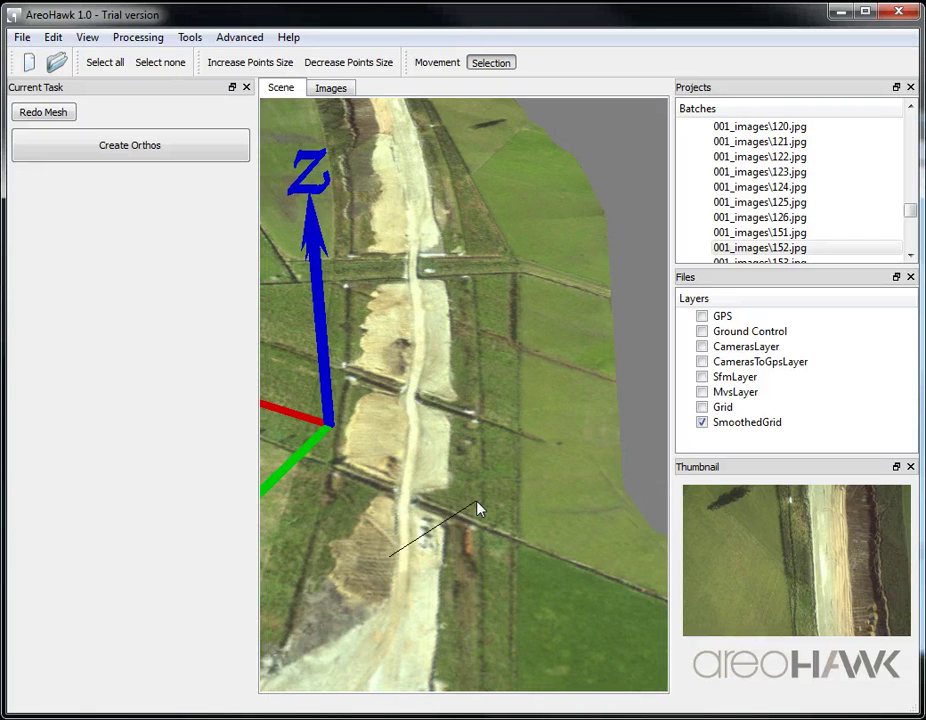
click(437, 62)
drag(399, 562, 447, 537)
click(127, 148)
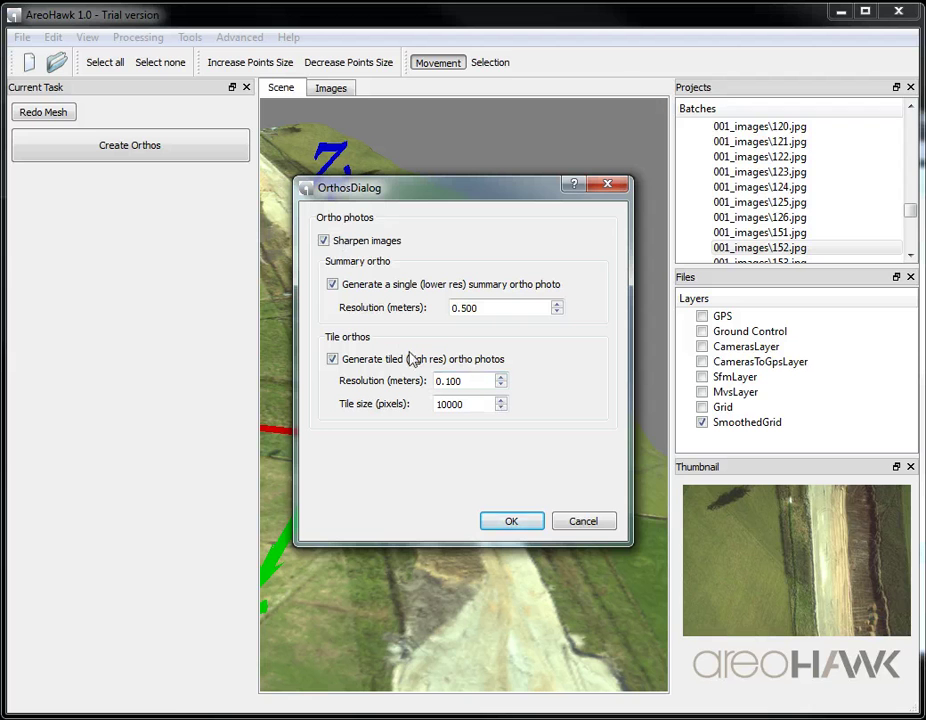
click(530, 525)
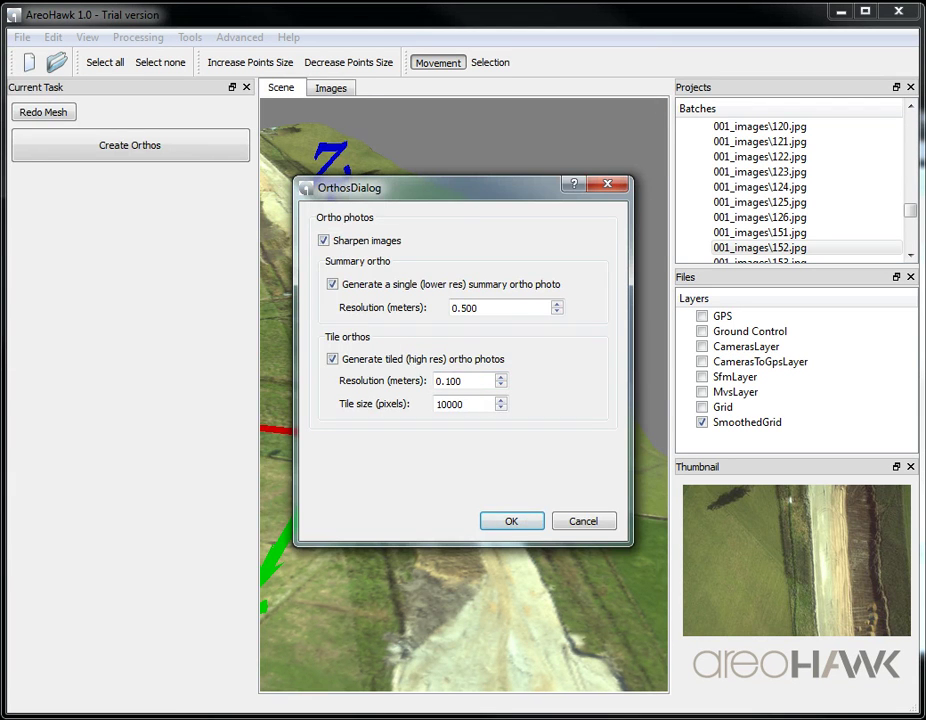